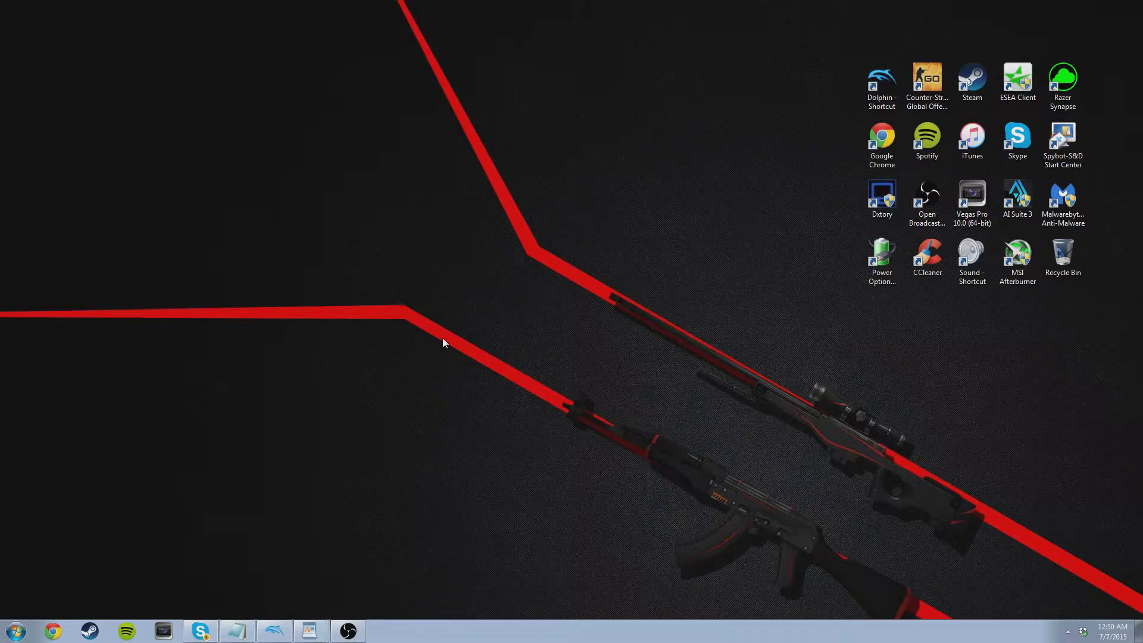
Right-click an empty desktop spot to bring up the shortcut menu
right_click(414, 327)
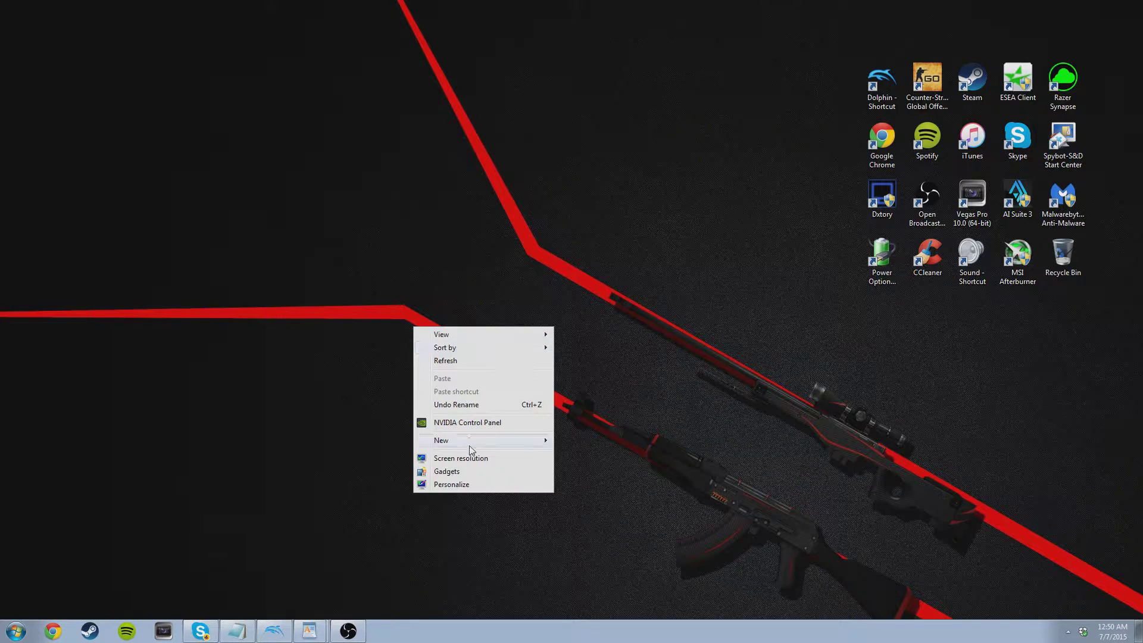
Create a new desktop folder named Netplay
mouse_move(480, 447)
left_click(583, 440)
type("Netplay")
key("Return")
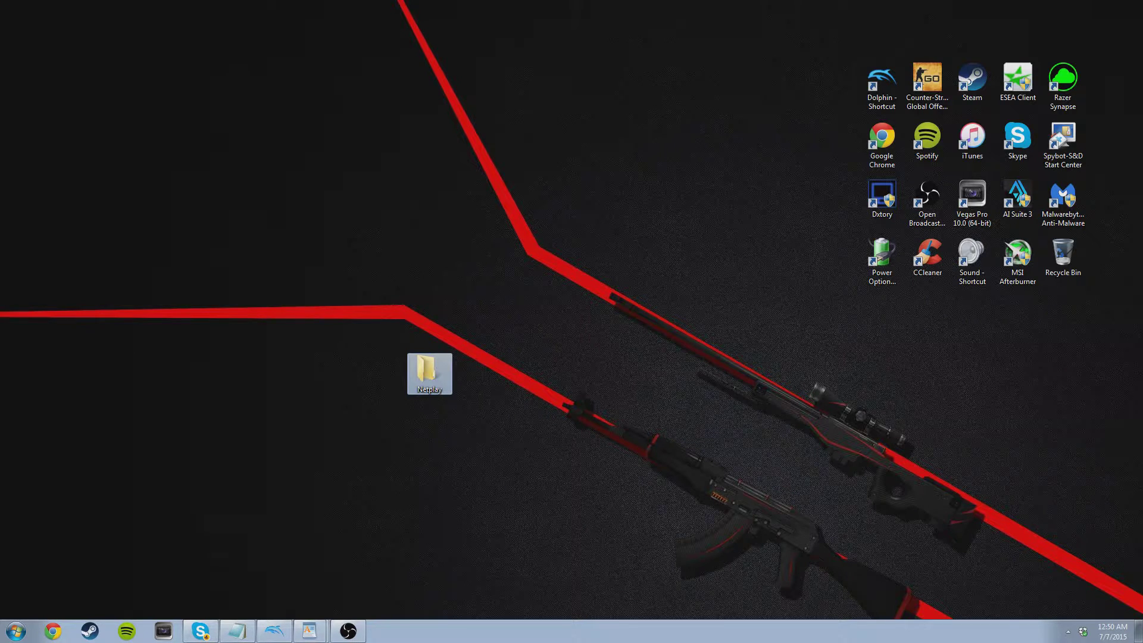
Move the Netplay folder up and left, then open it in its own window
left_click(231, 230)
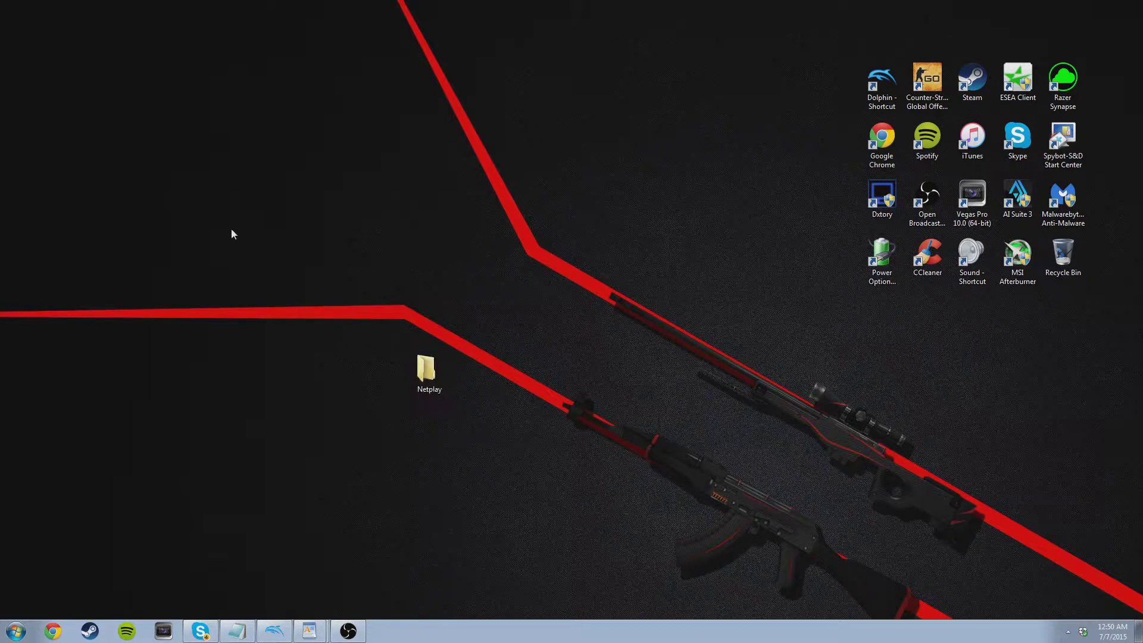
key("super")
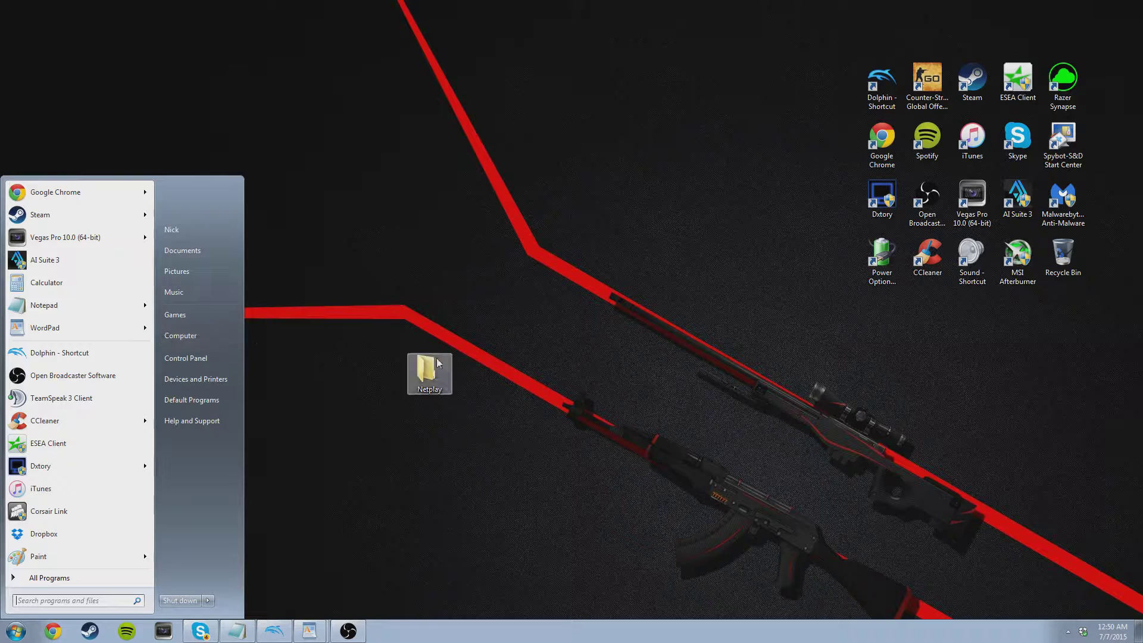
left_click_drag(438, 379, 390, 262)
left_click(16, 630)
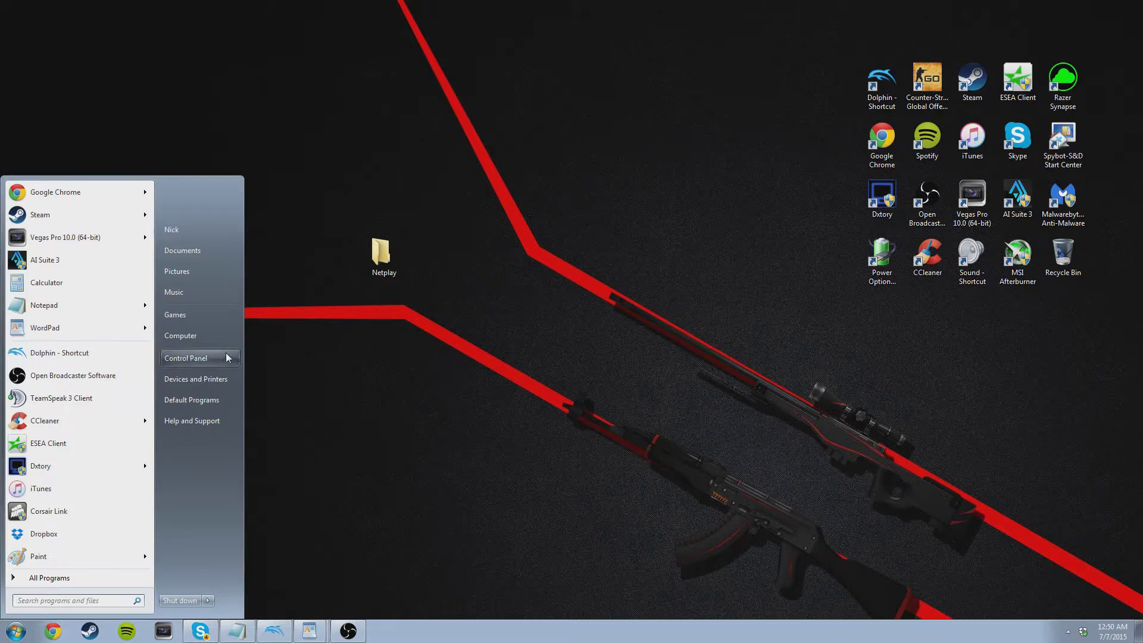
left_click(519, 334)
double_click(381, 255)
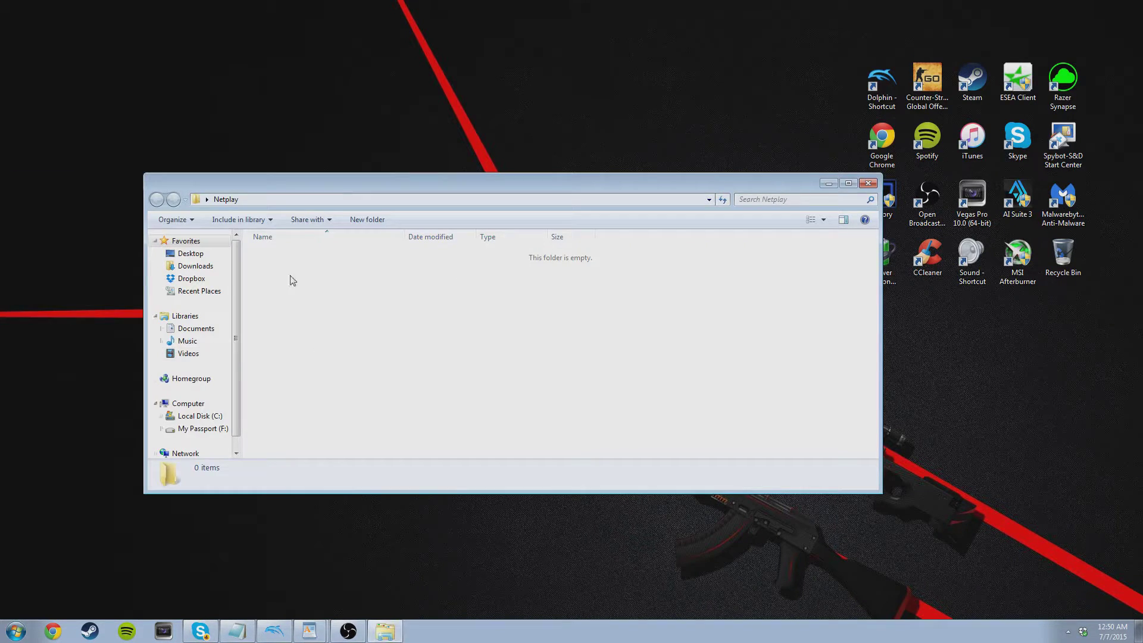
left_click_drag(377, 192, 234, 82)
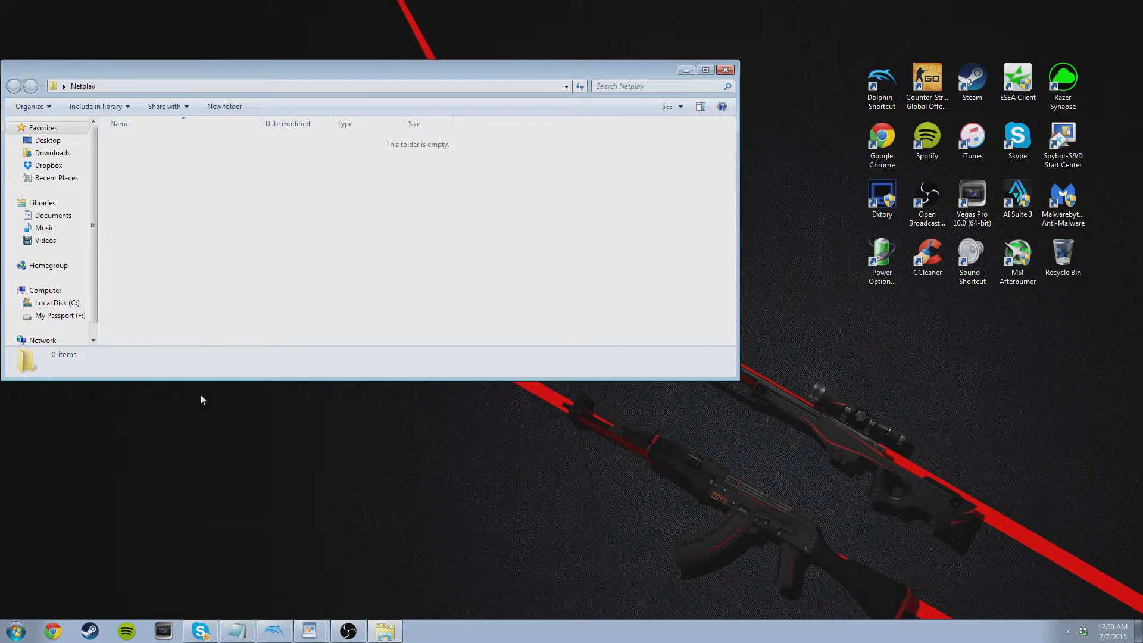
Go to the Netplay folder inside Documents
left_click(724, 70)
left_click(15, 630)
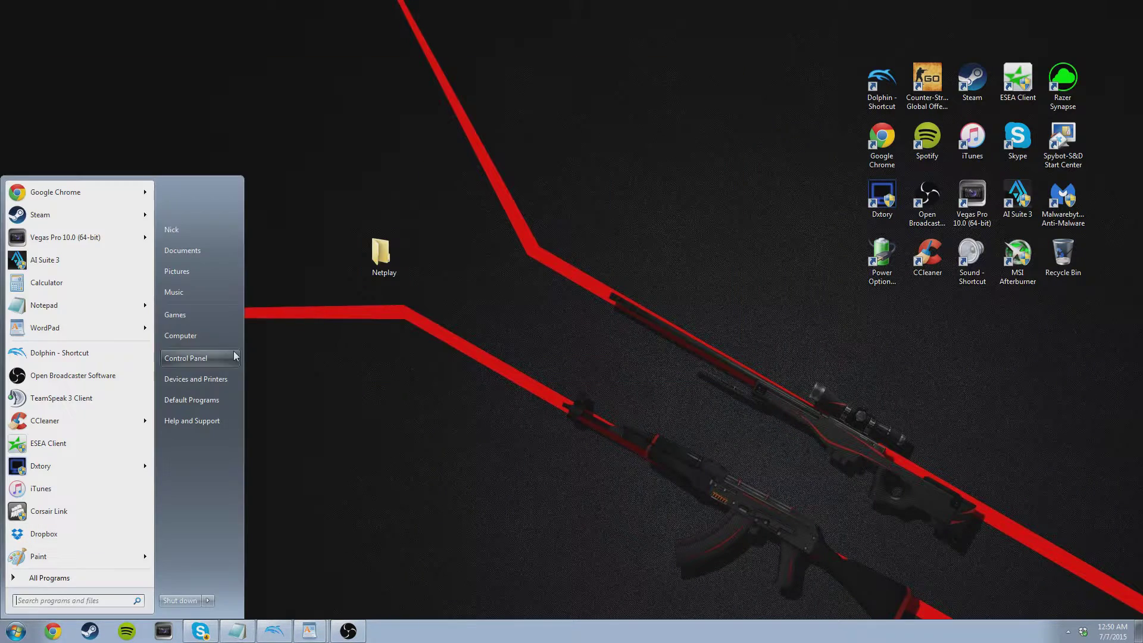
left_click(213, 252)
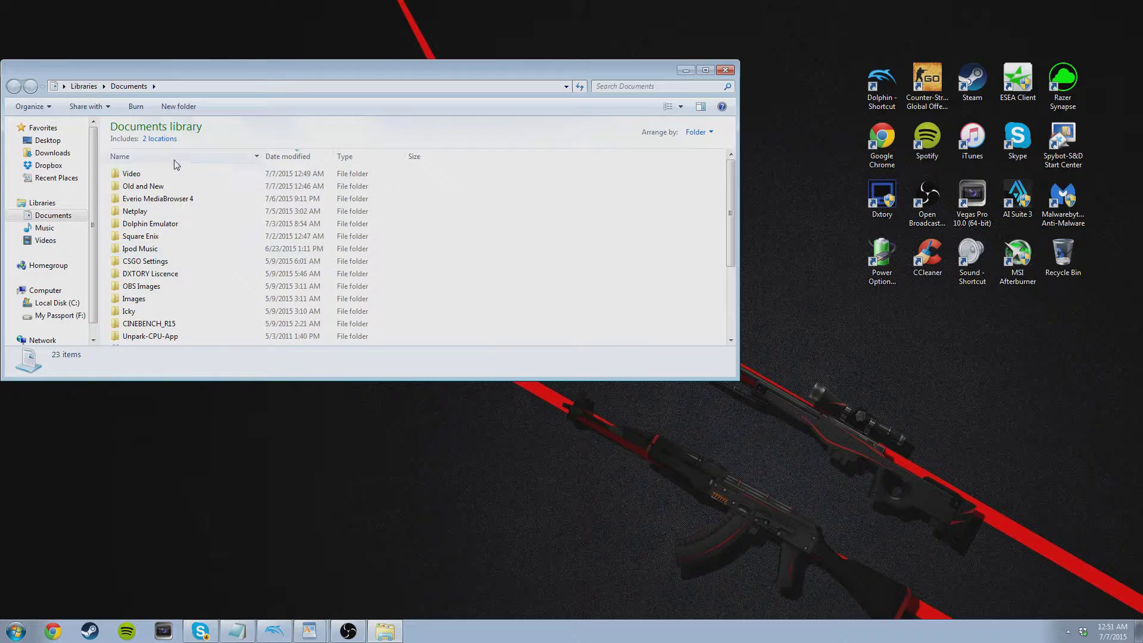
double_click(159, 211)
Check the SSBM disc image and Dolphin-x64 folder, then open Dolphin-x64
left_click(152, 250)
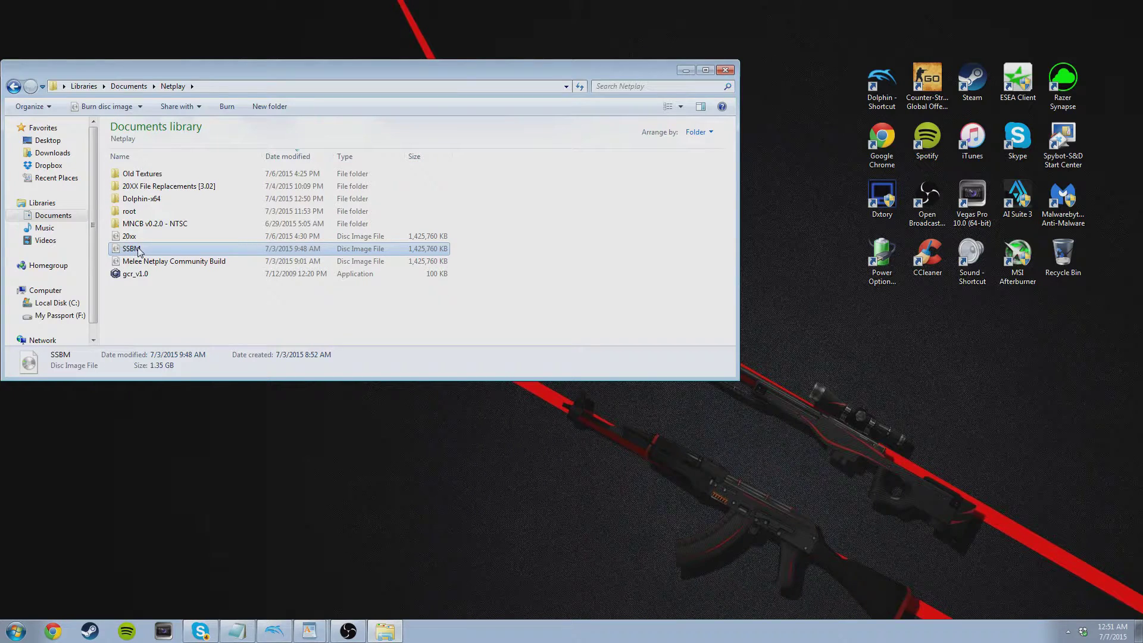
left_click(162, 201)
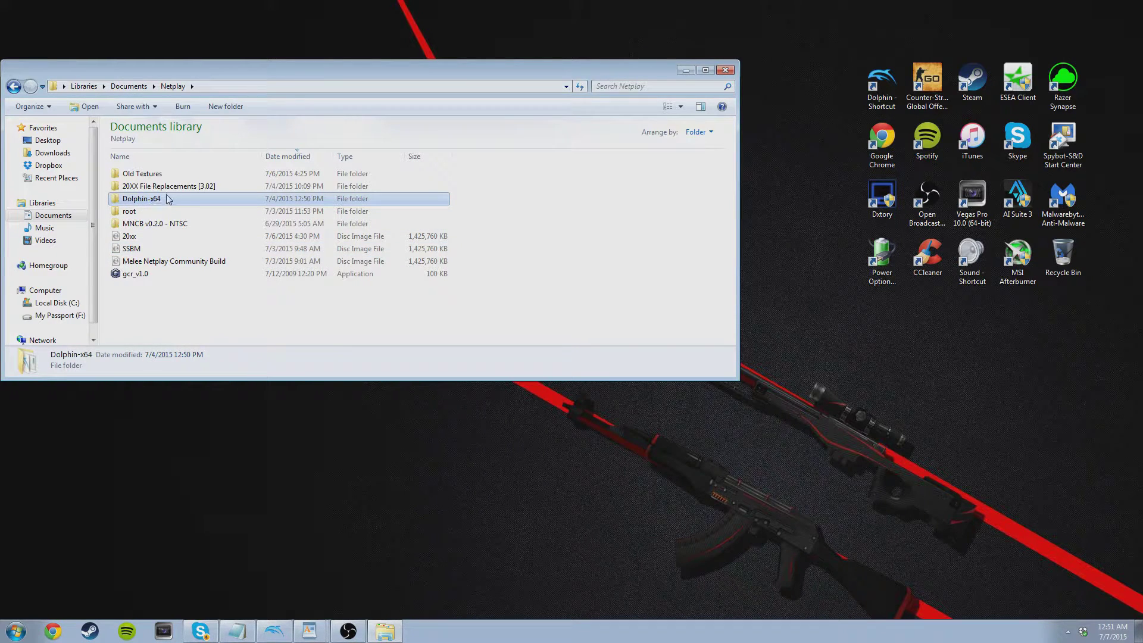
left_click_drag(357, 68, 485, 125)
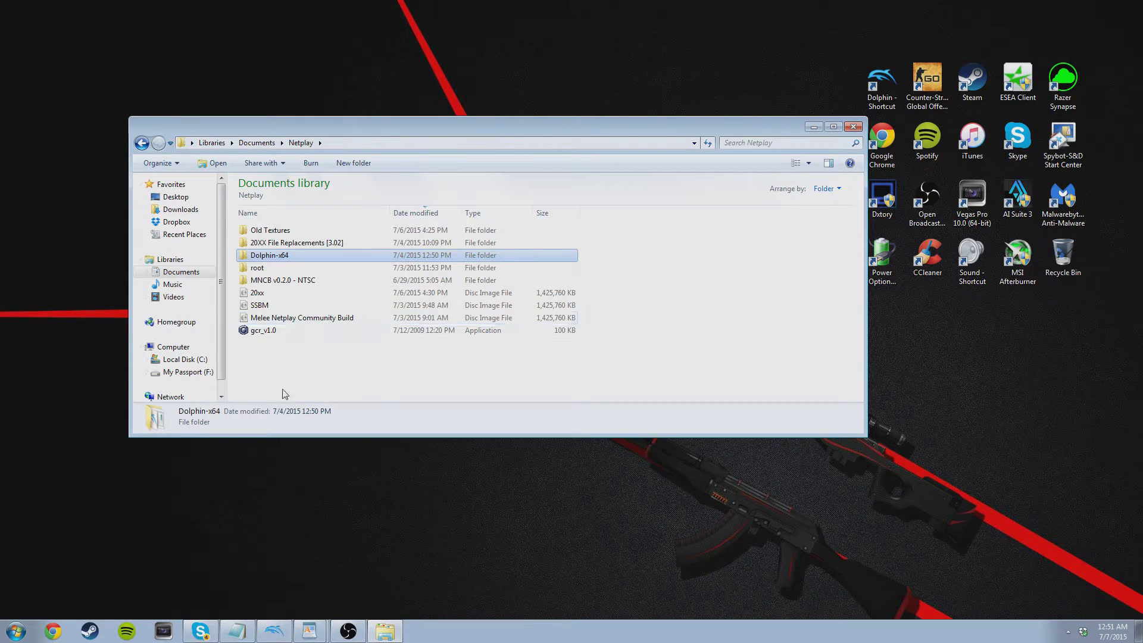
double_click(281, 256)
Launch Dolphin, then return to the Netplay folder with the SSBM image selected
double_click(281, 262)
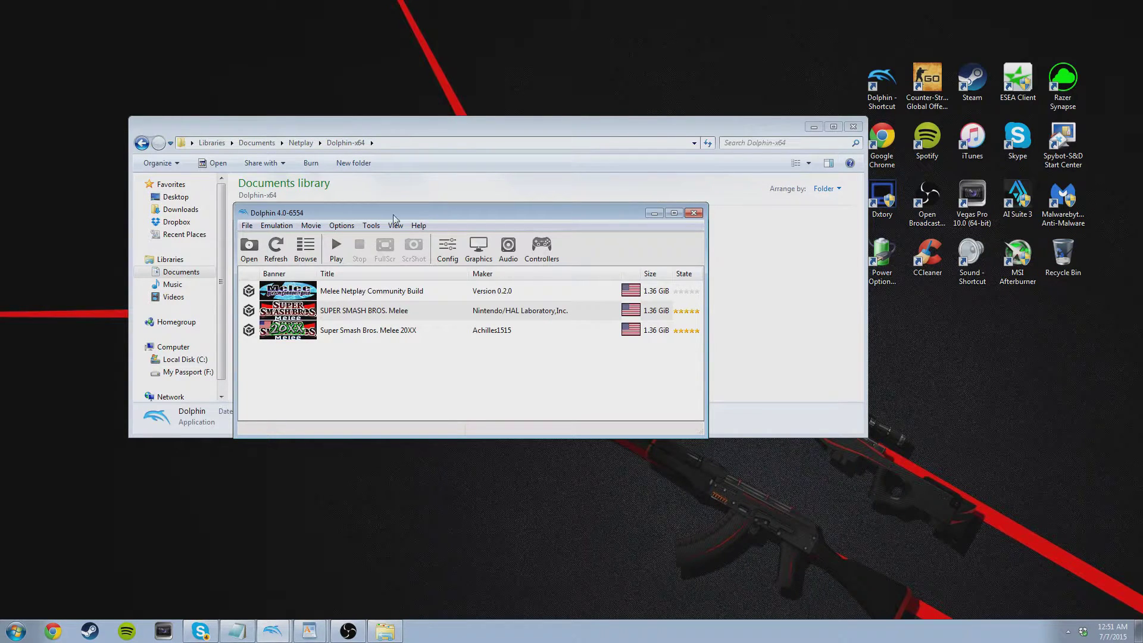
left_click_drag(402, 213, 636, 316)
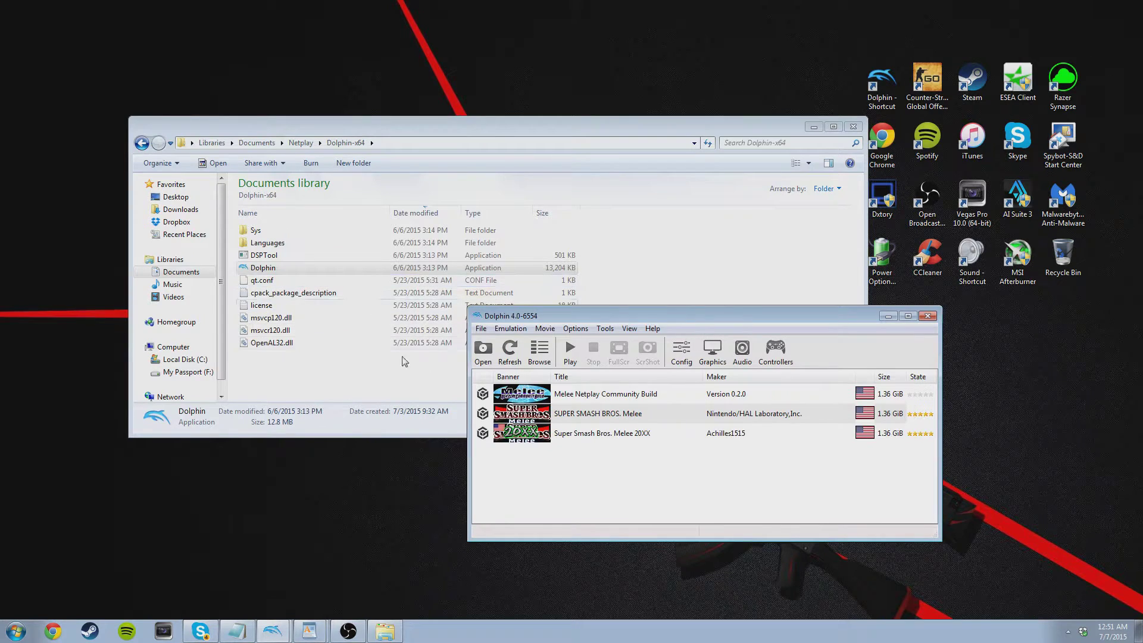
left_click(149, 138)
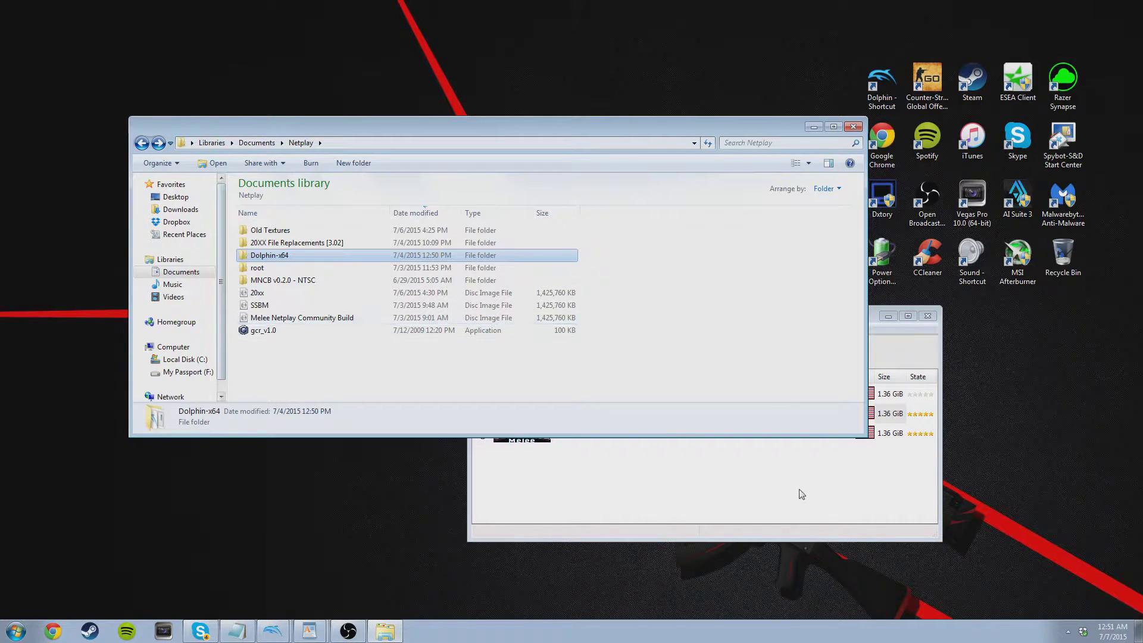
left_click(290, 306)
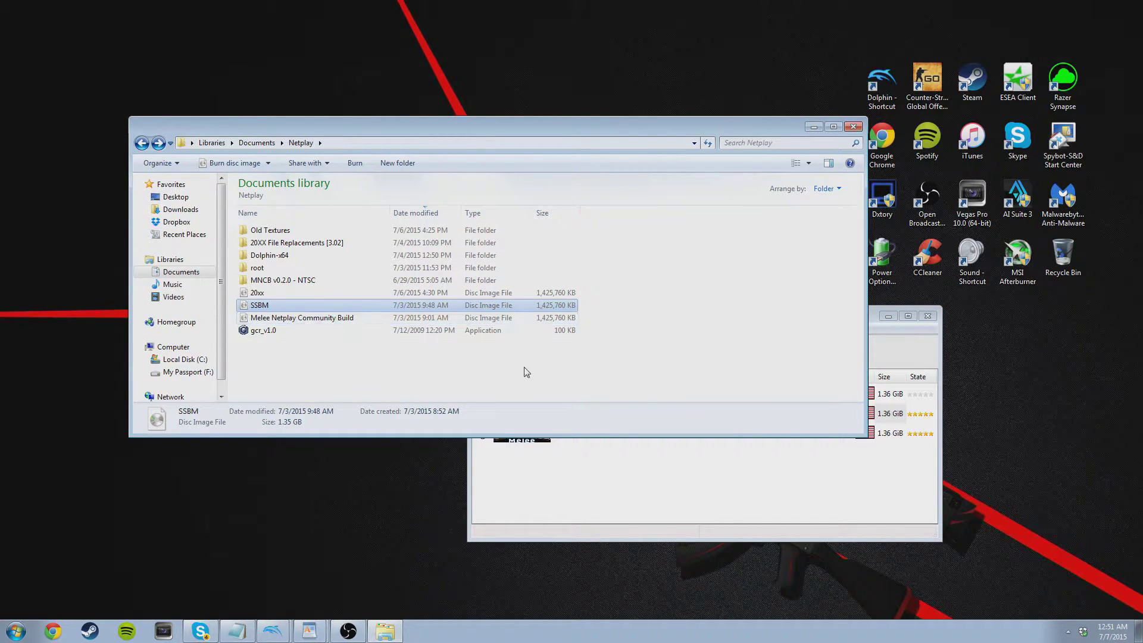
Move the Dolphin window to the upper middle and right-click SUPER SMASH BROS. Melee
left_click(566, 335)
left_click_drag(565, 336, 365, 145)
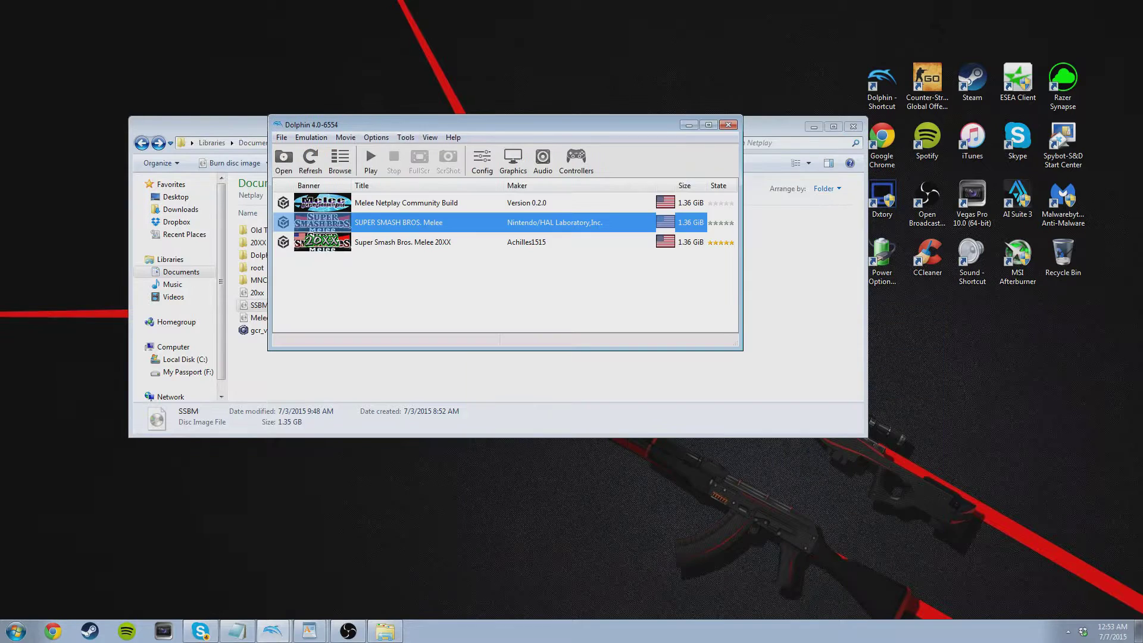
right_click(451, 221)
Enable the Global Melee Netplay Settings AR code in Melee's properties
left_click(476, 226)
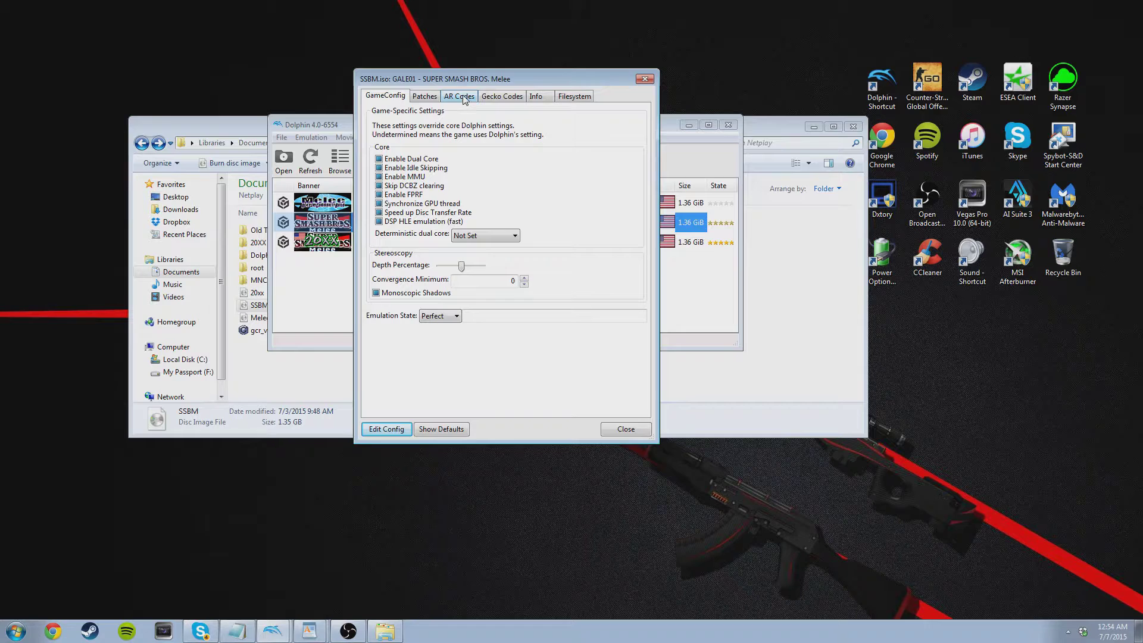
left_click(467, 98)
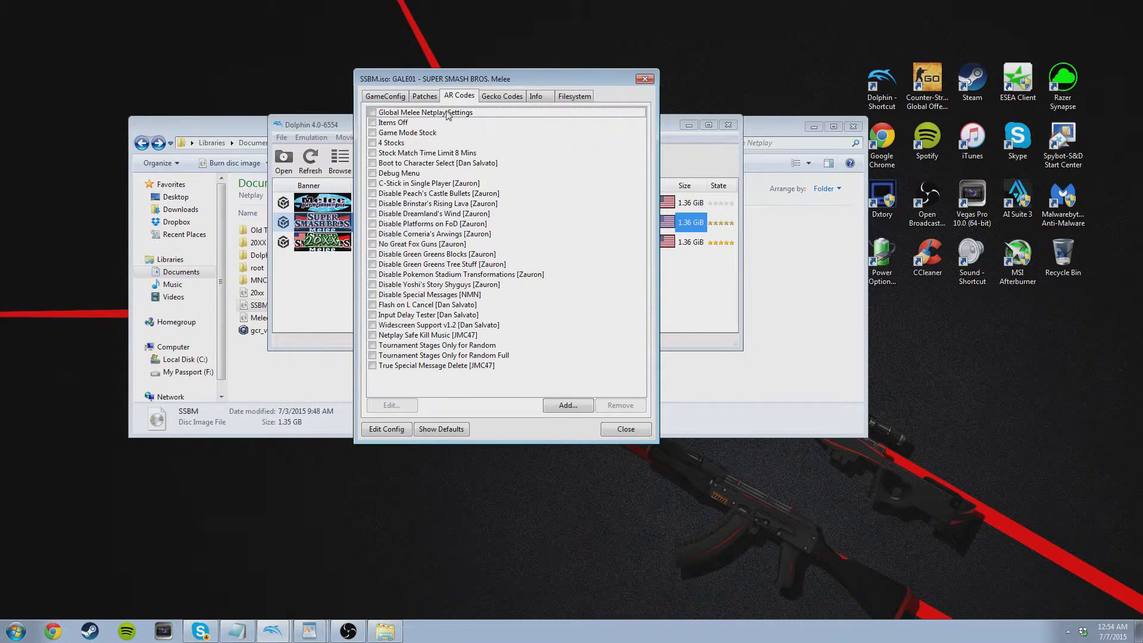
left_click(376, 114)
left_click(646, 78)
Review Dolphin's Interface, Audio, GameCube and Wii configuration pages, then close them
left_click(497, 158)
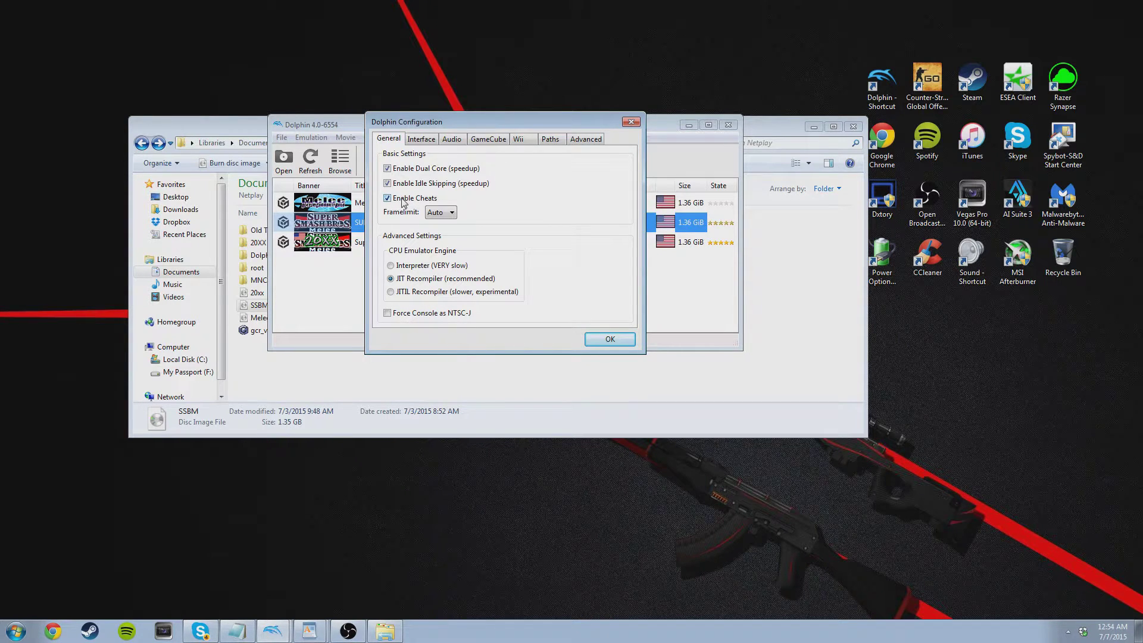
left_click(416, 141)
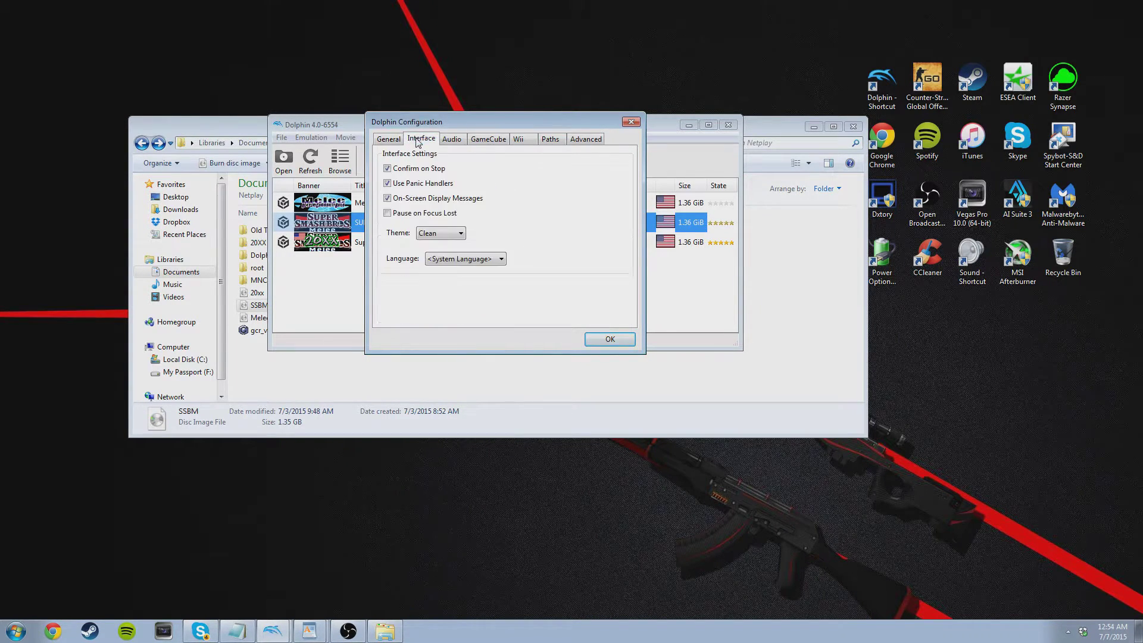
left_click(462, 141)
left_click(485, 143)
left_click(517, 143)
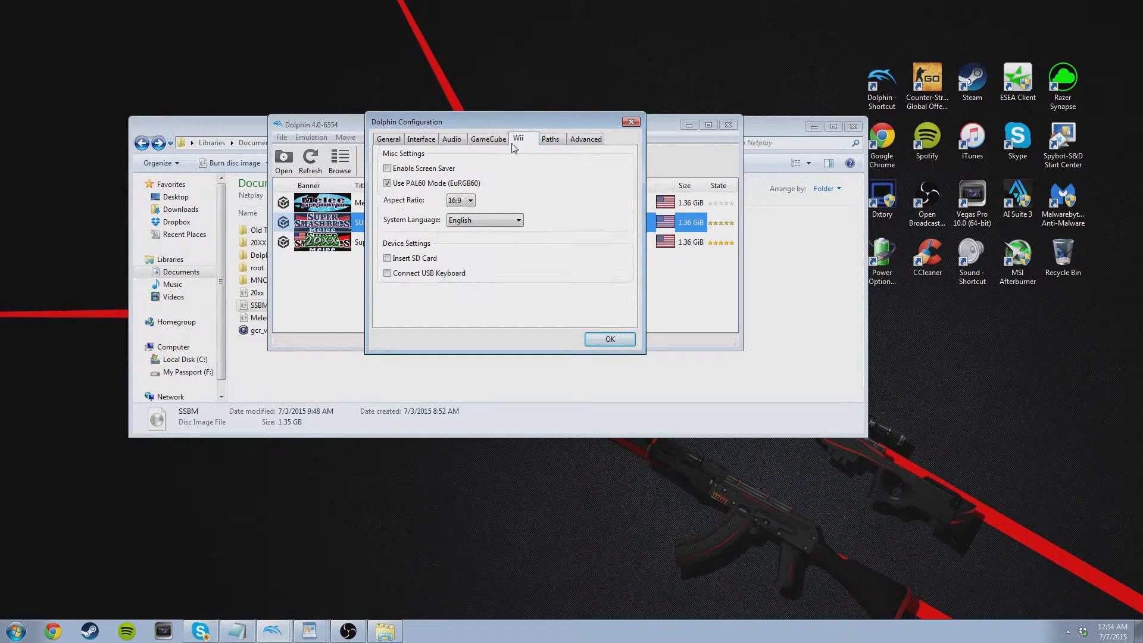
left_click(631, 124)
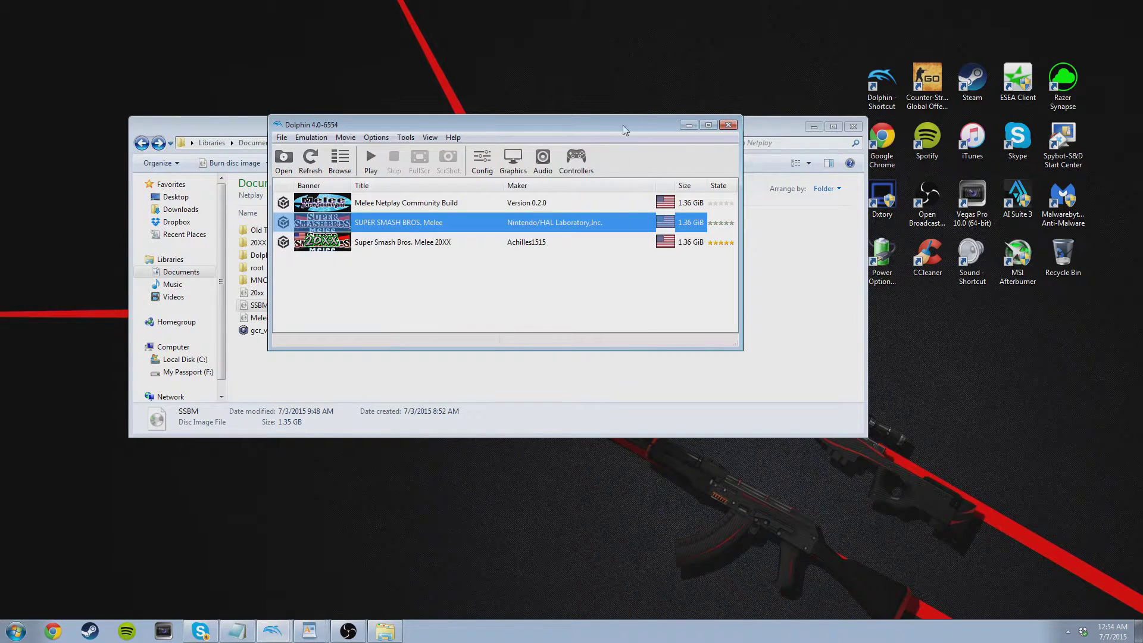
left_click(513, 160)
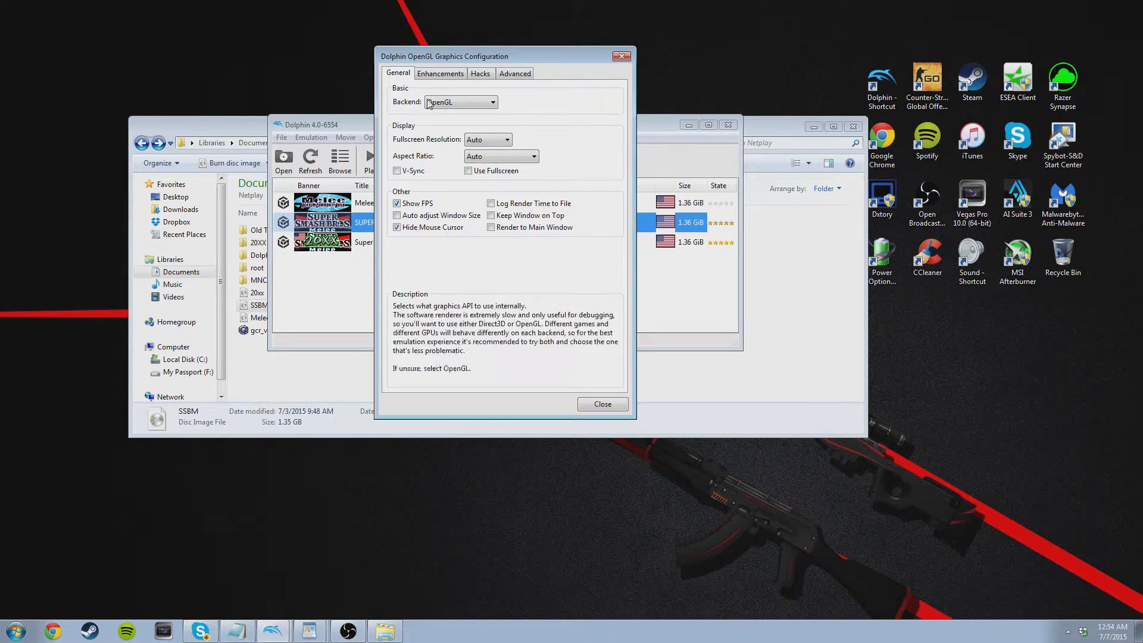
left_click(443, 74)
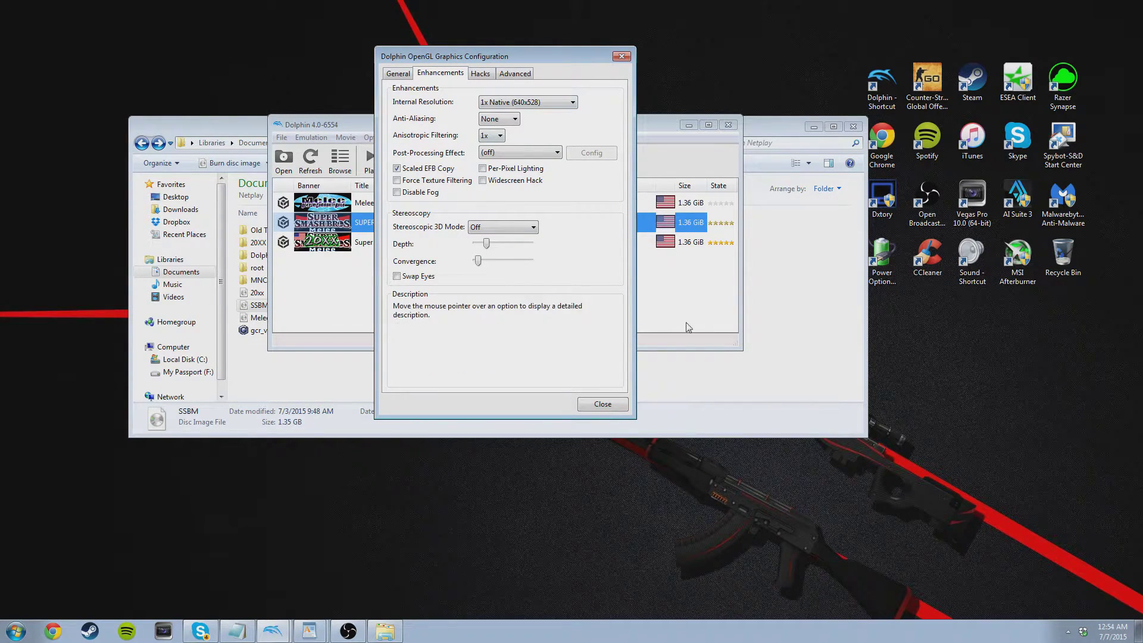
left_click(482, 74)
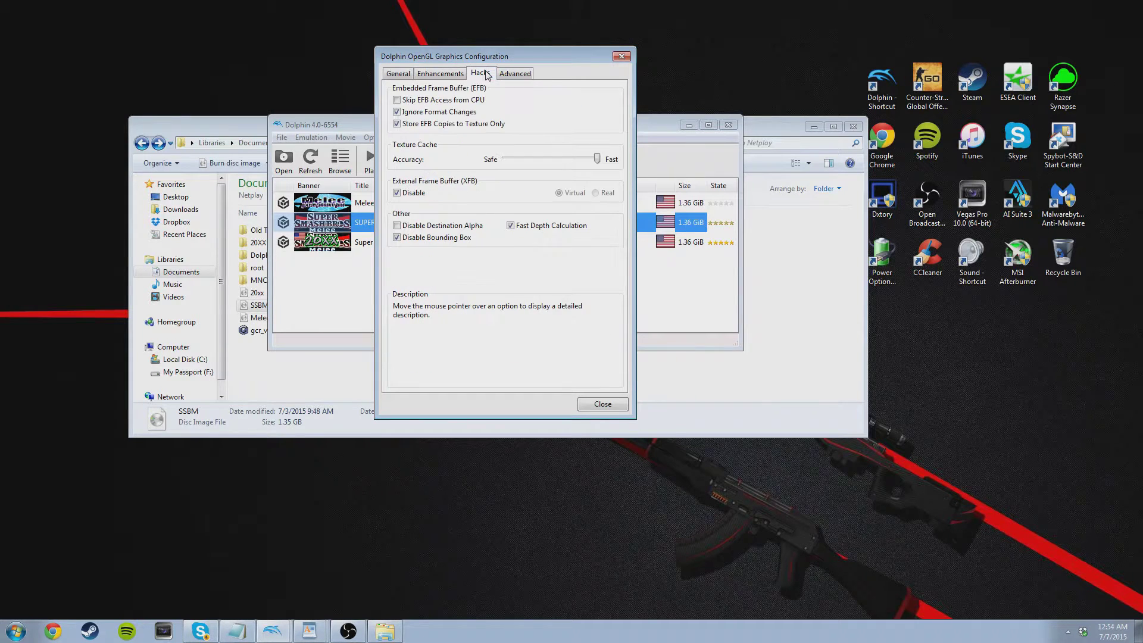
left_click(525, 74)
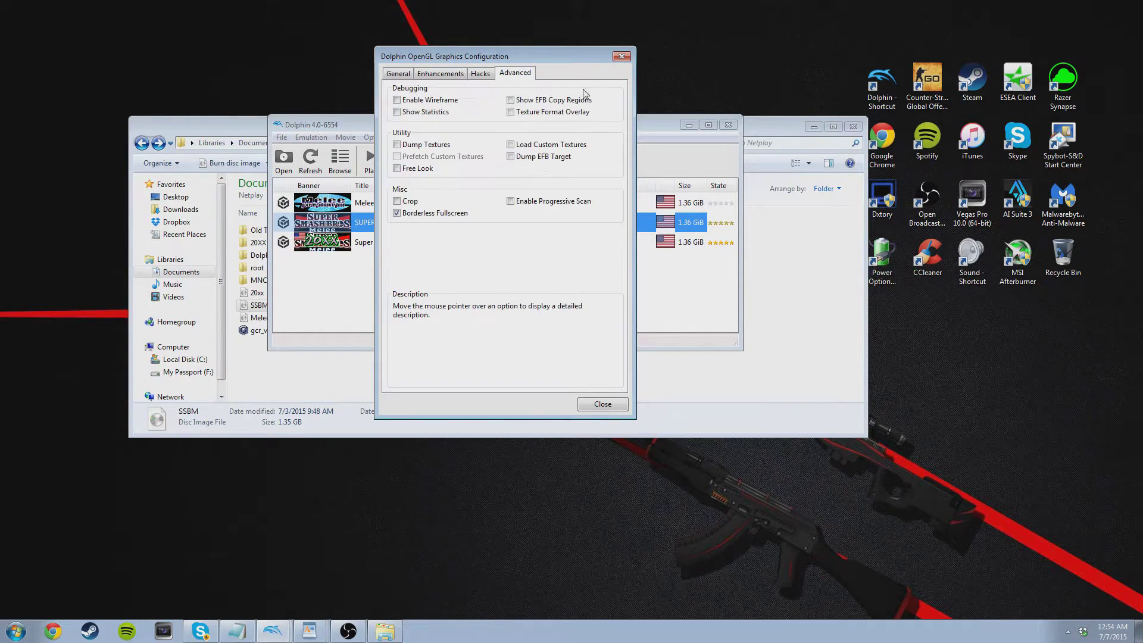
left_click(623, 56)
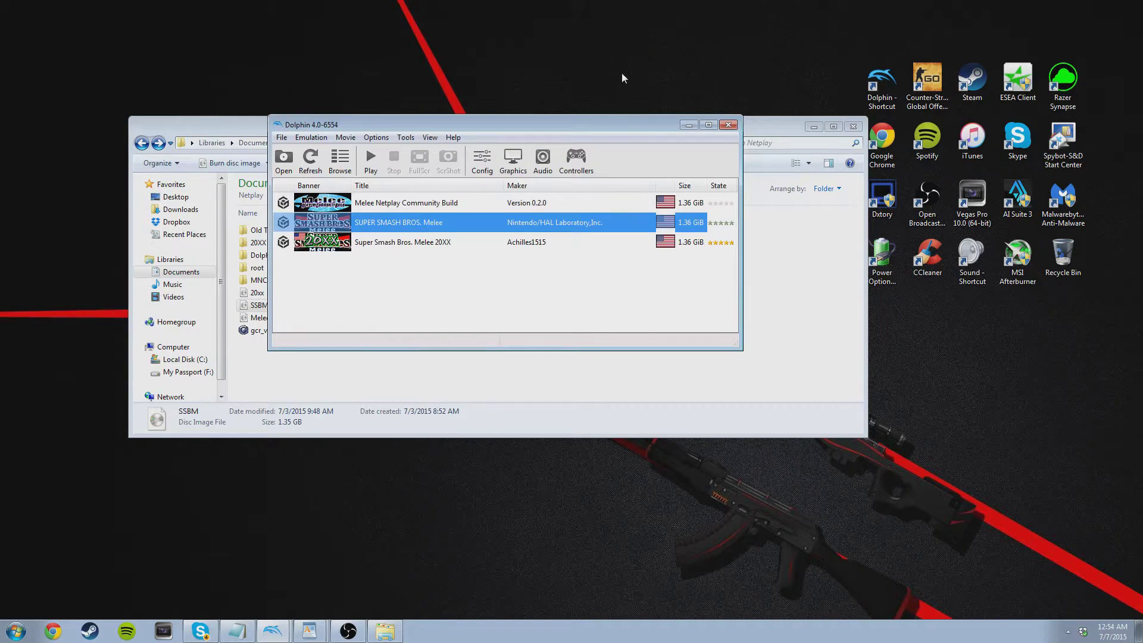
left_click(584, 161)
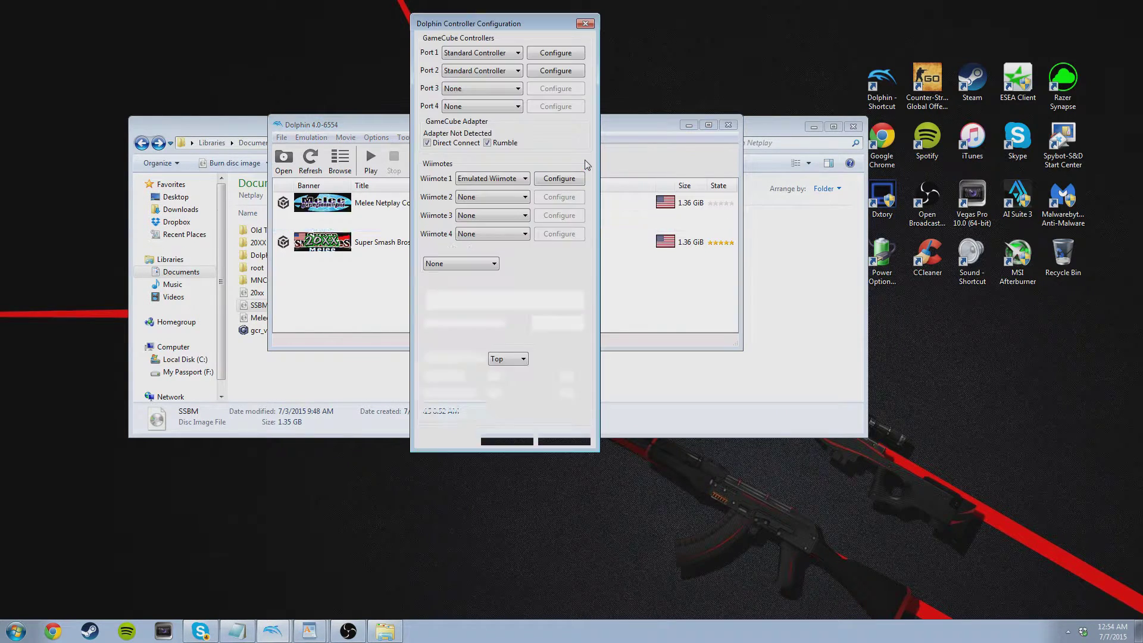
left_click_drag(532, 23, 399, 50)
left_click(428, 81)
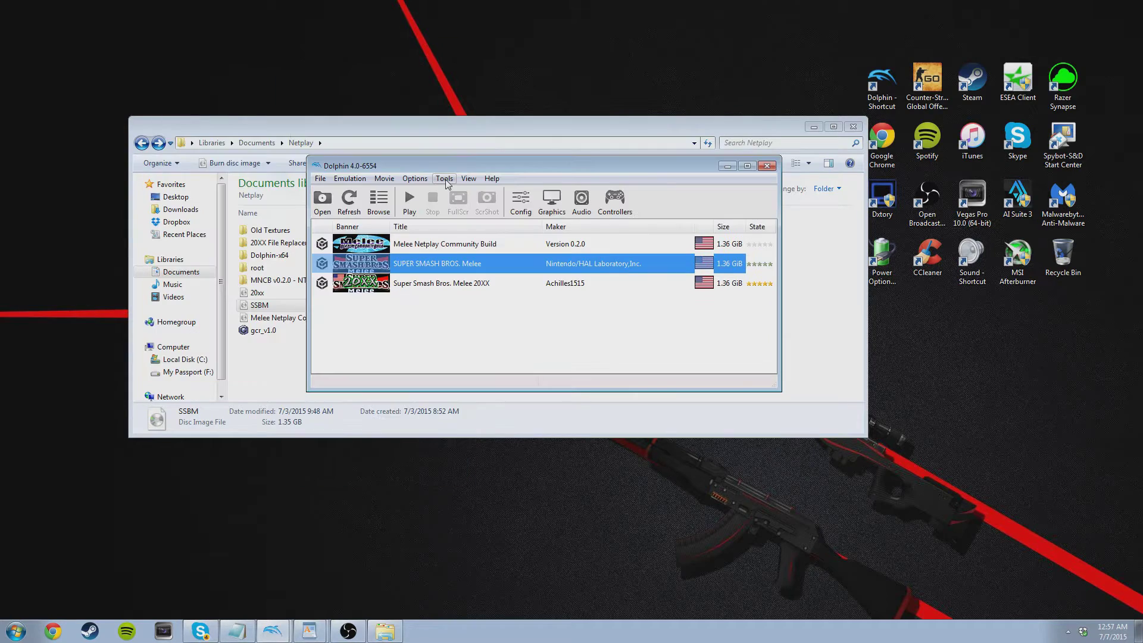
left_click(444, 179)
Host a Traversal NetPlay lobby for SUPER SMASH BROS. Melee (GALE01)
left_click(473, 244)
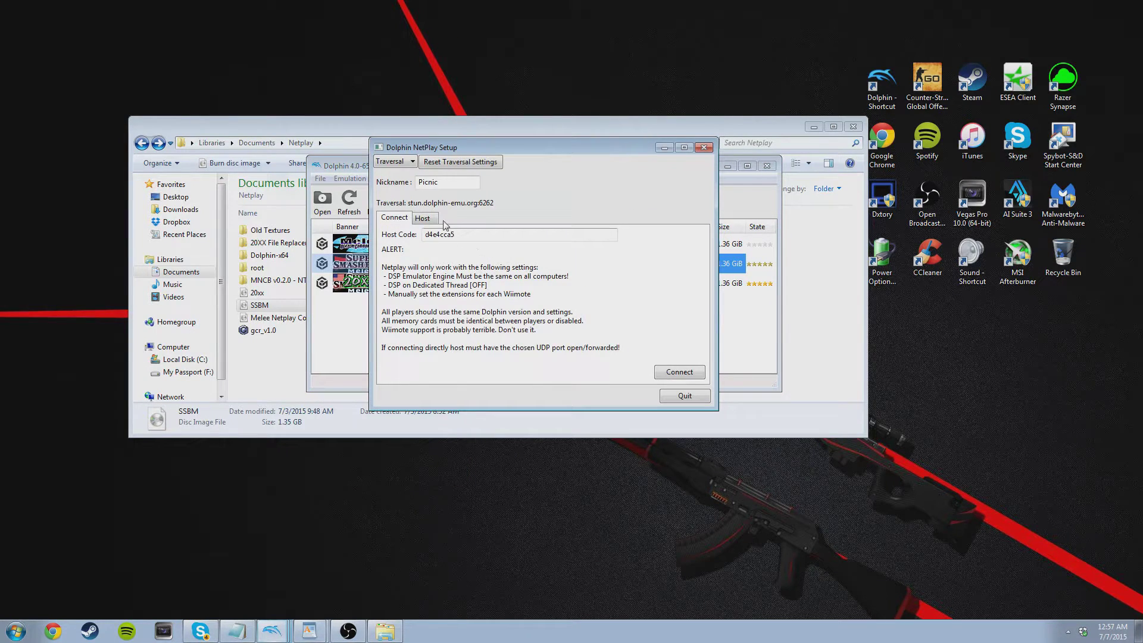
left_click(394, 161)
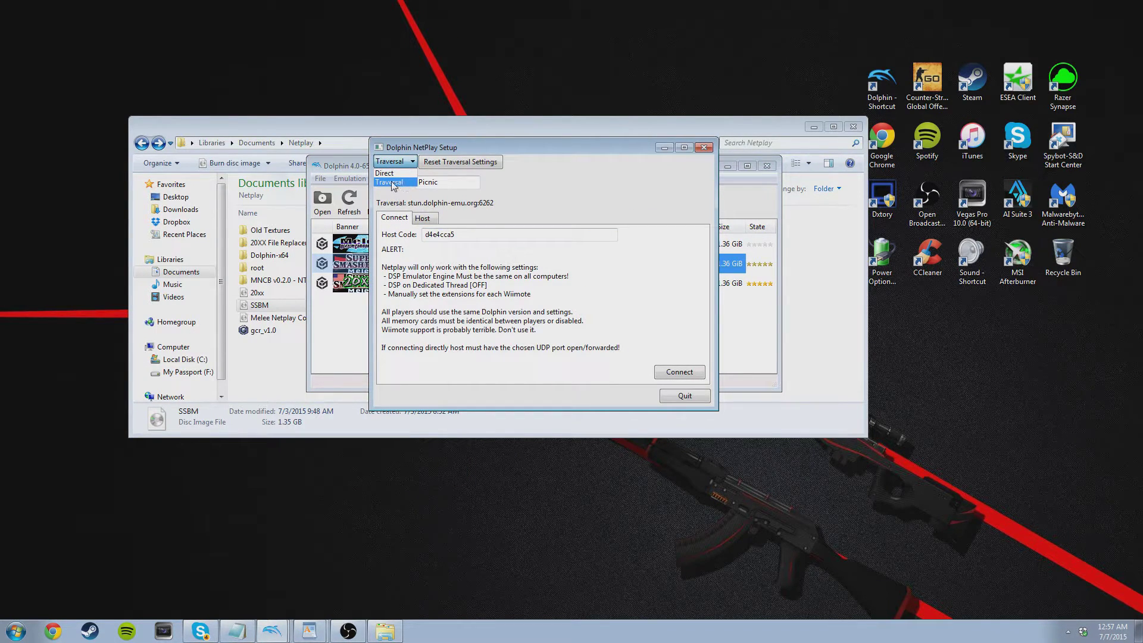
left_click(393, 182)
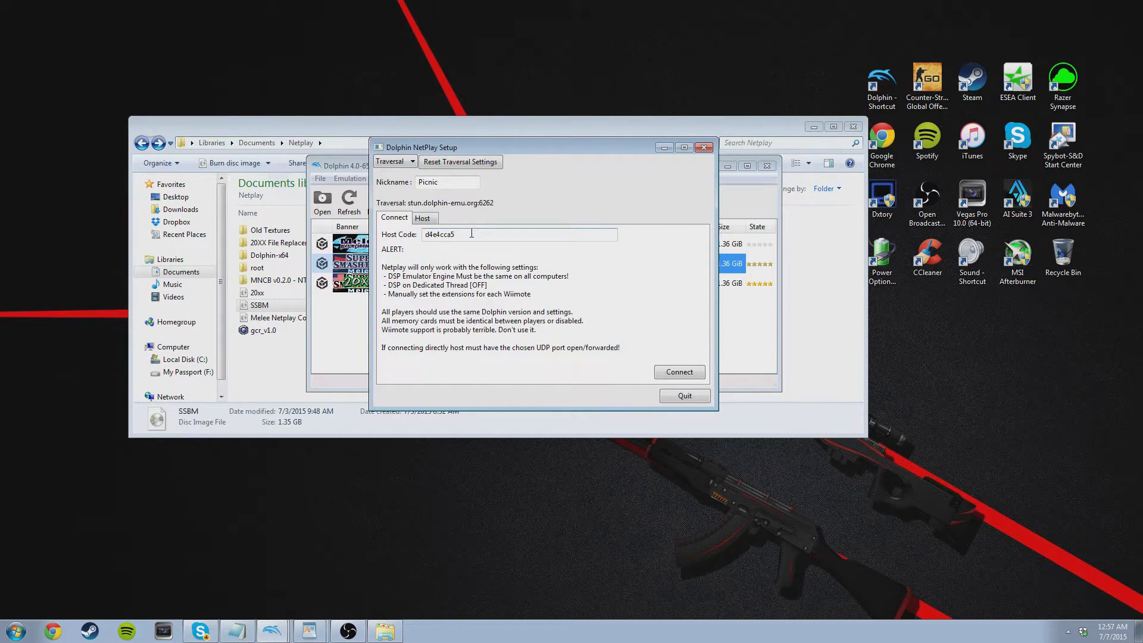
left_click(423, 219)
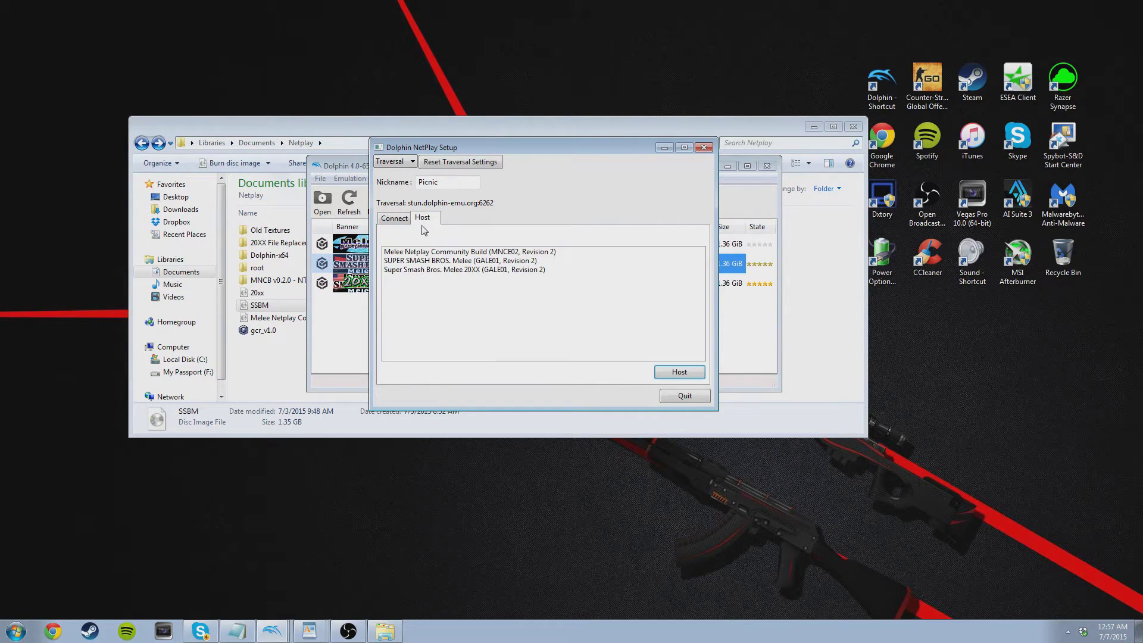
left_click(494, 261)
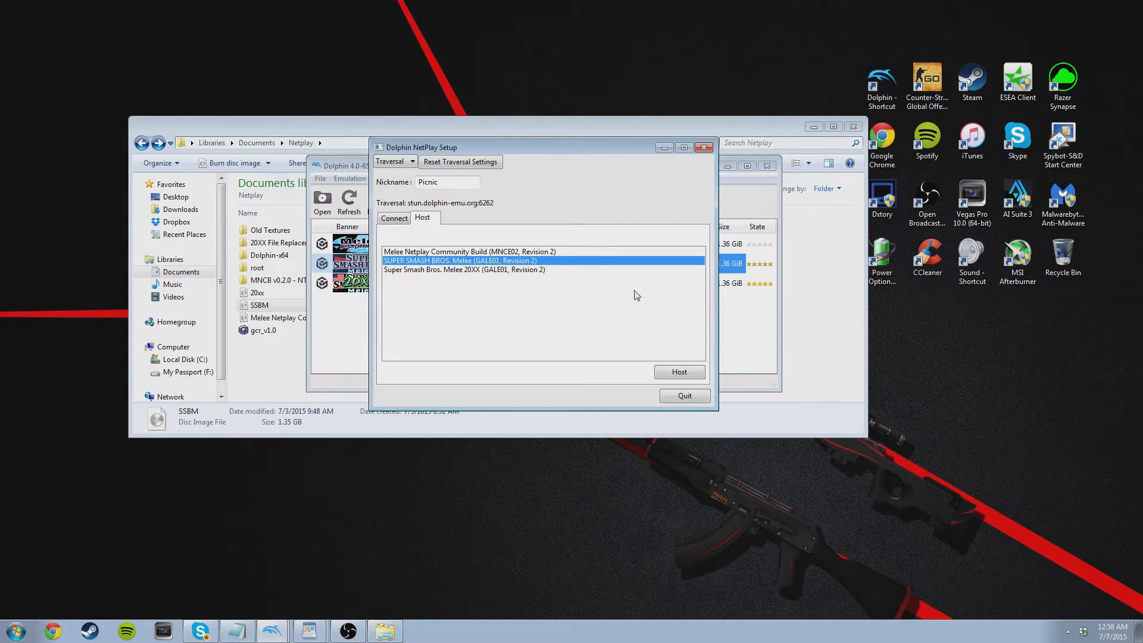
left_click(694, 373)
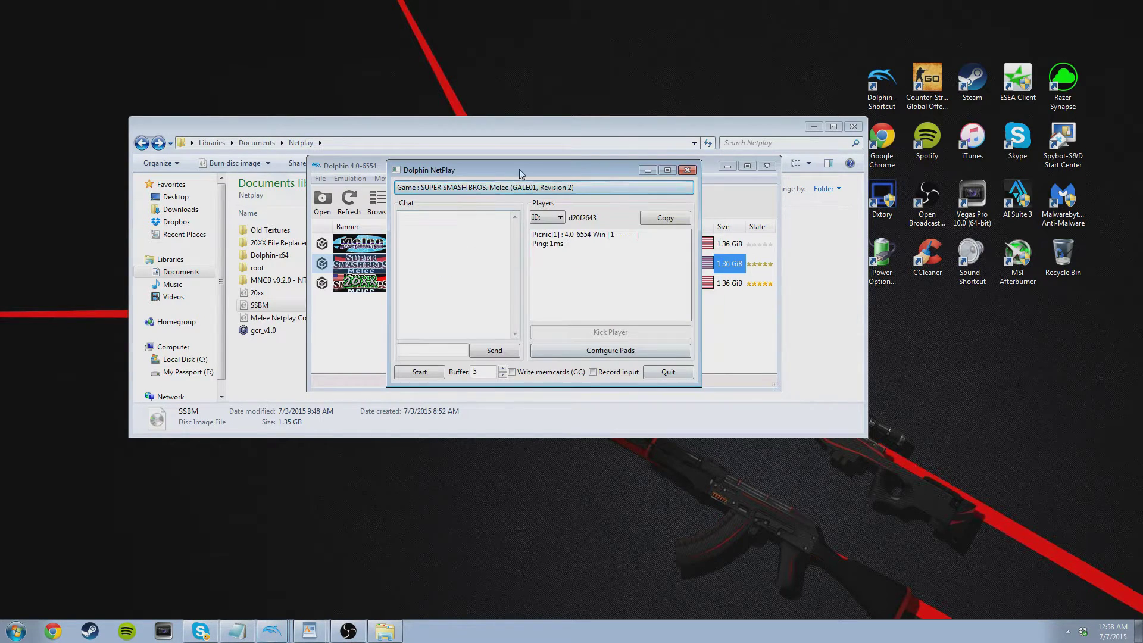
Send 'hey' in the lobby chat and copy the host code
left_click_drag(527, 172, 484, 174)
left_click(407, 350)
type("hey")
key("Return")
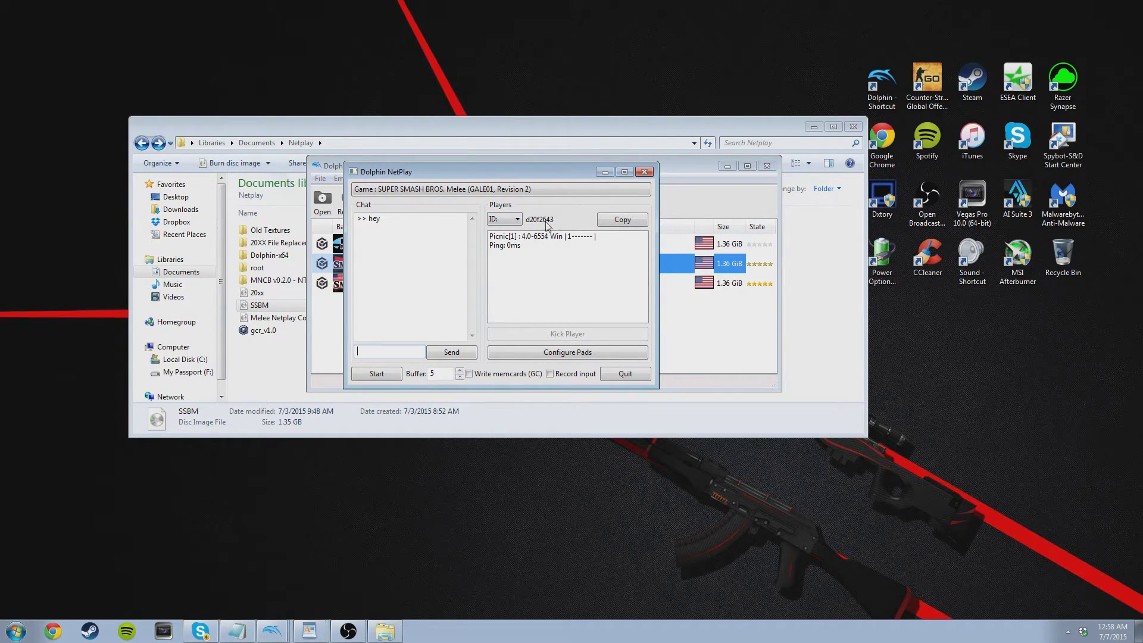
left_click(613, 226)
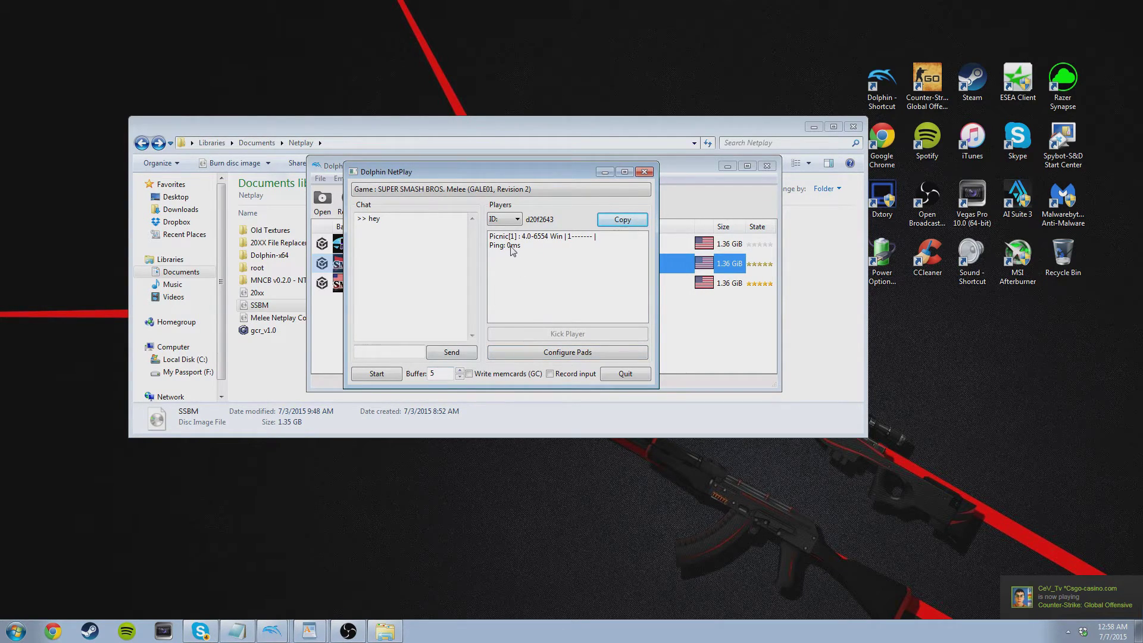
Set the pad buffer to 2 and start the NetPlay game
left_click(459, 377)
left_click(460, 376)
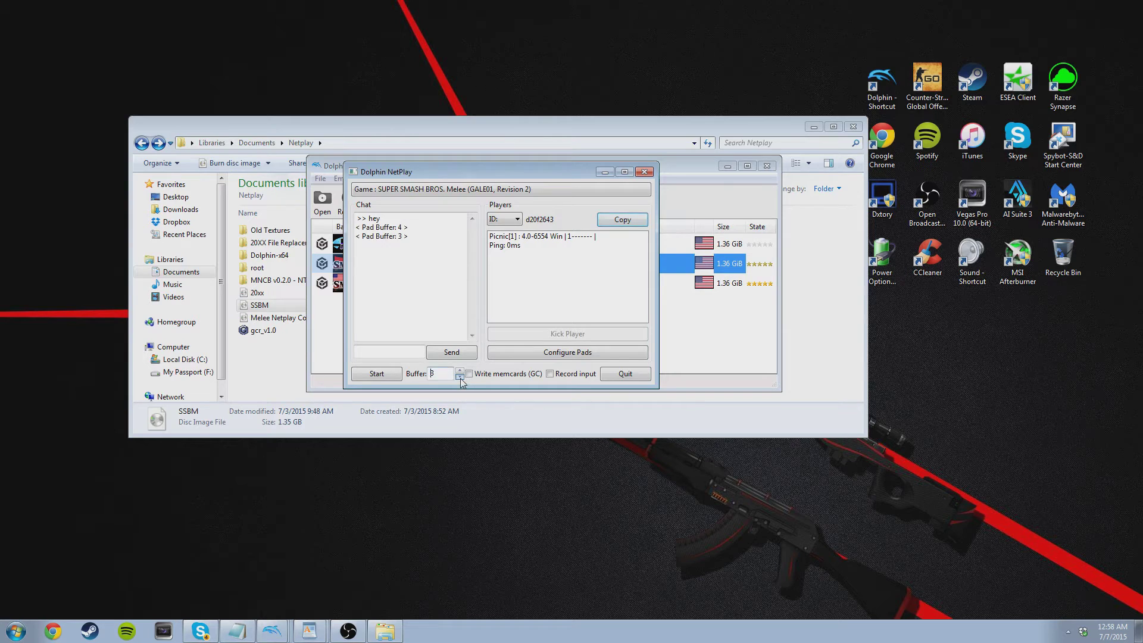
left_click(460, 377)
left_click(460, 371)
left_click(459, 370)
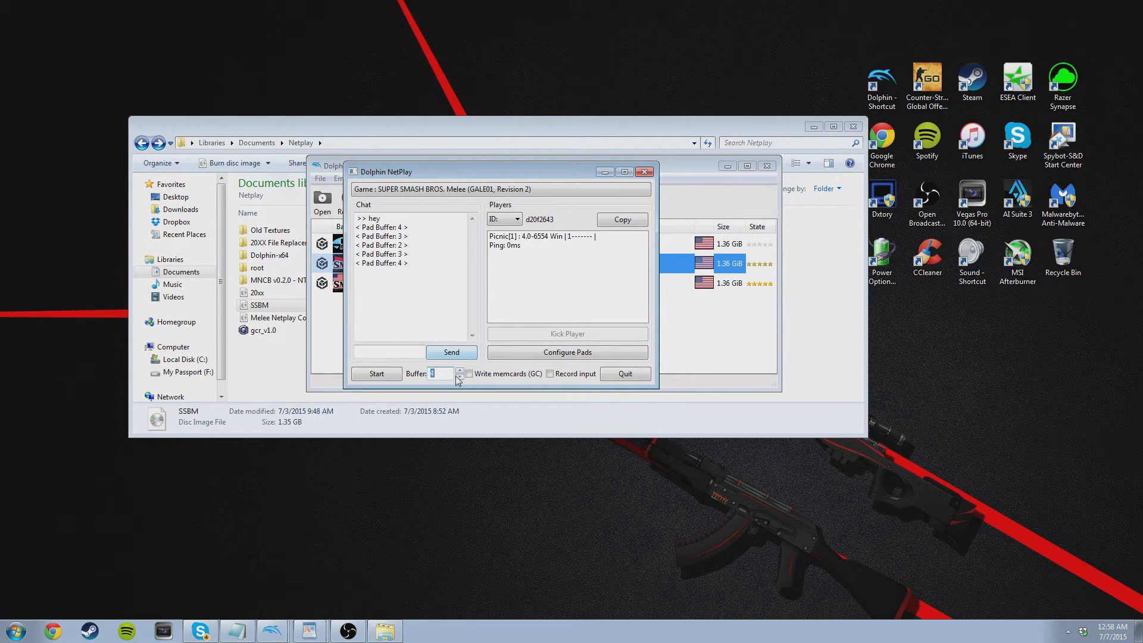
left_click(459, 377)
left_click(459, 377)
left_click_drag(521, 176, 556, 171)
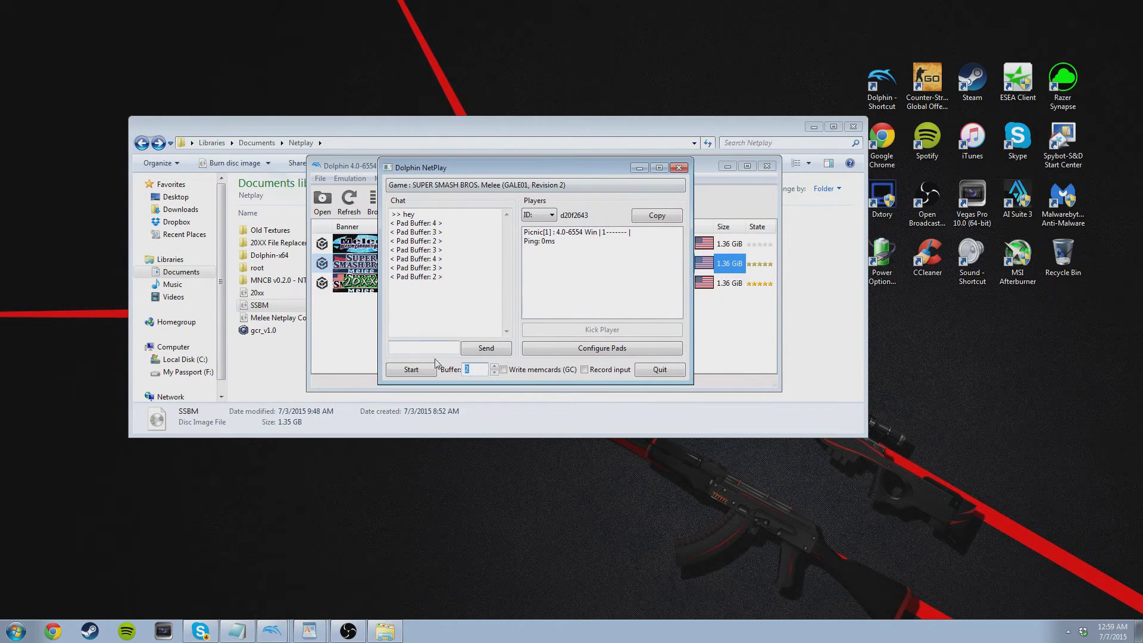
left_click(428, 374)
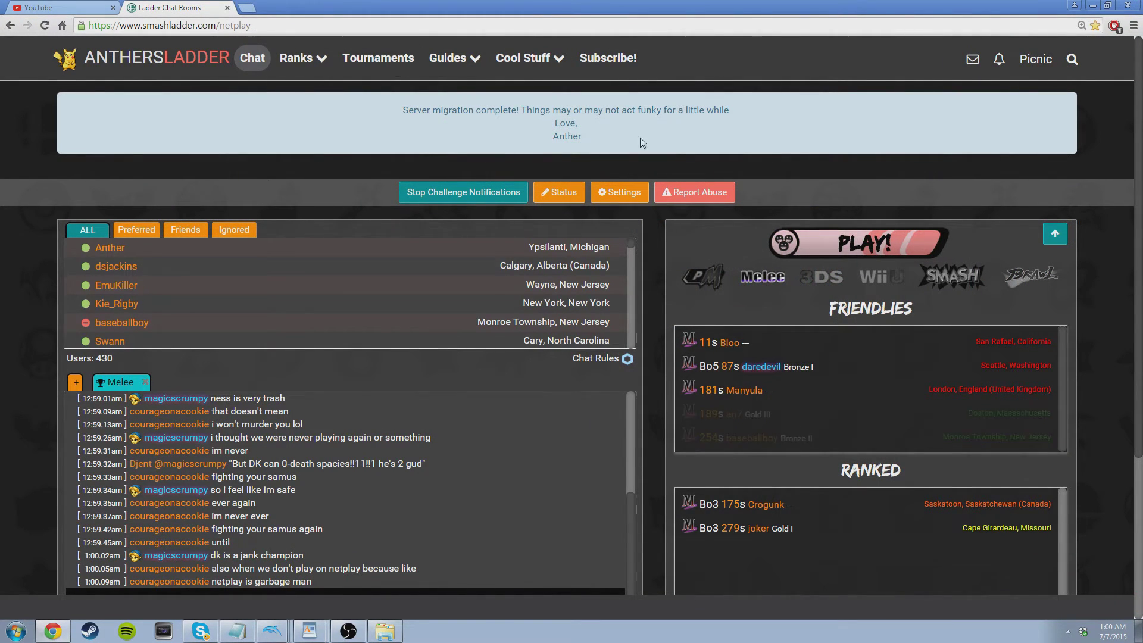
Browse Smashladder's netplay page and view a Friendlies player's profile
scroll(716, 390, "down", 1)
scroll(716, 384, "up", 1)
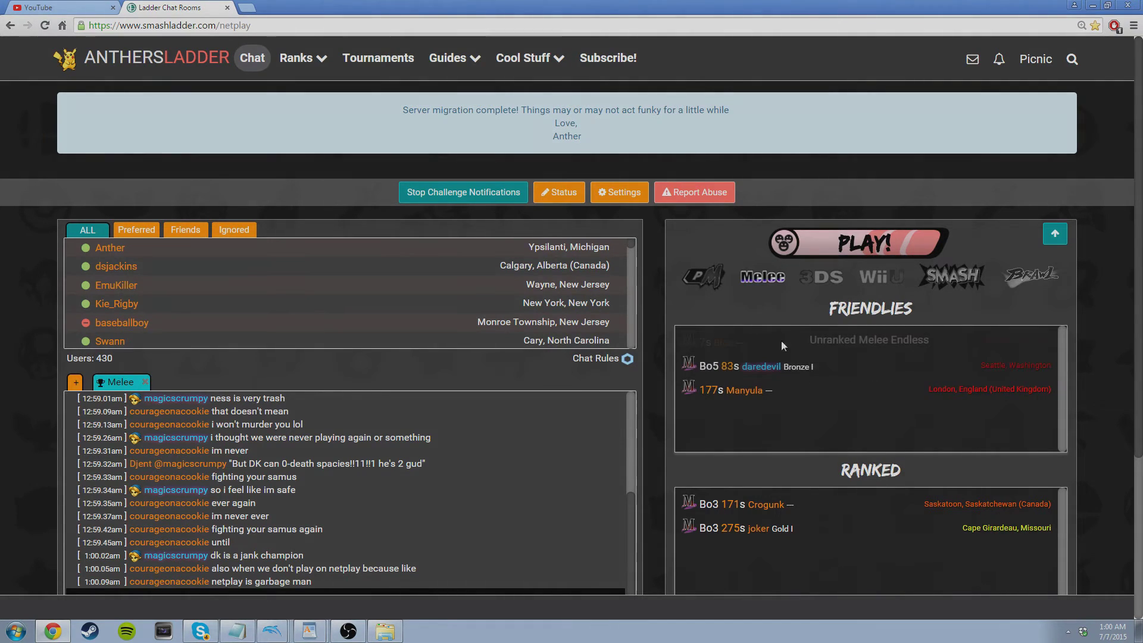
left_click(723, 343)
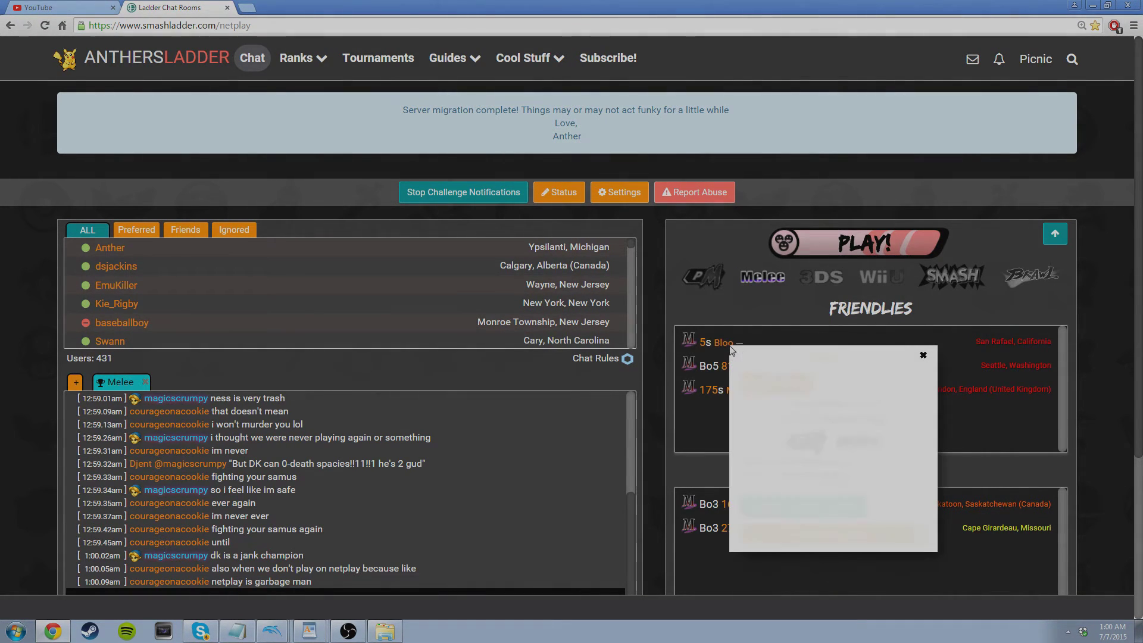
left_click(924, 357)
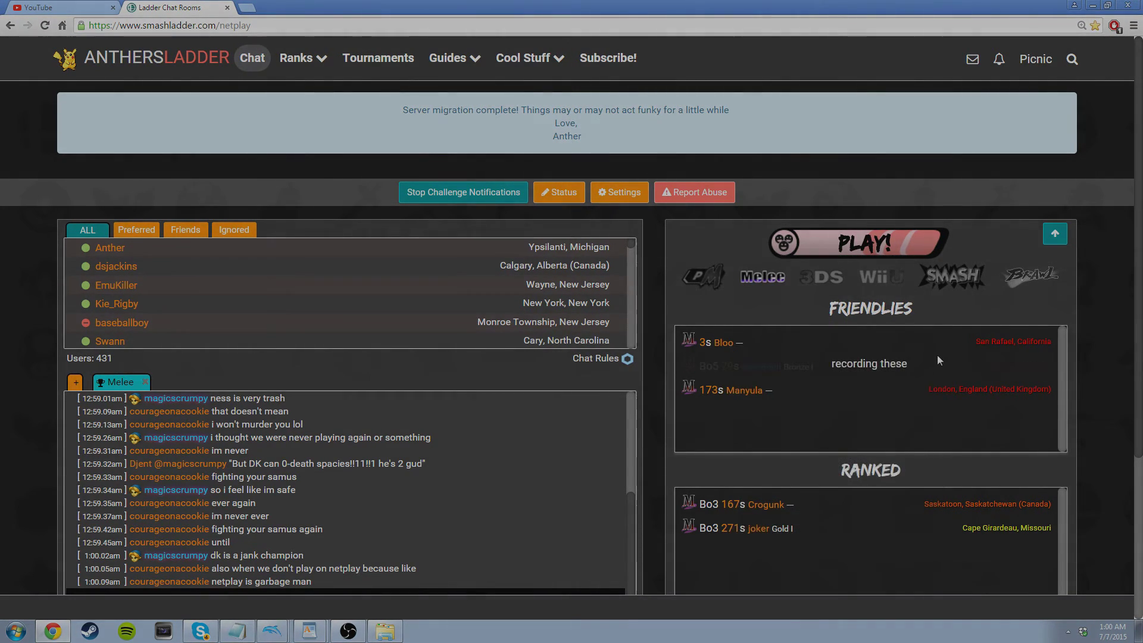